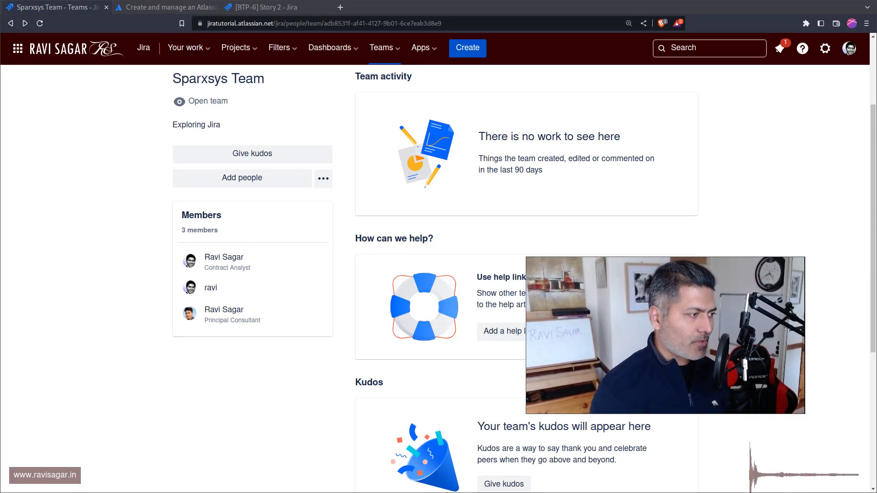
- Open the Sparxsys Team profile page from the Teams list
left_click_drag(802, 352, 739, 352)
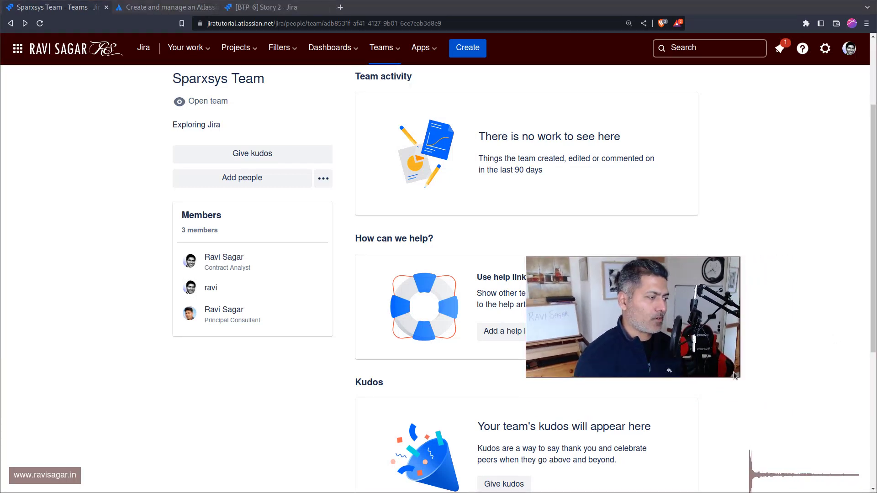
left_click_drag(669, 329, 745, 399)
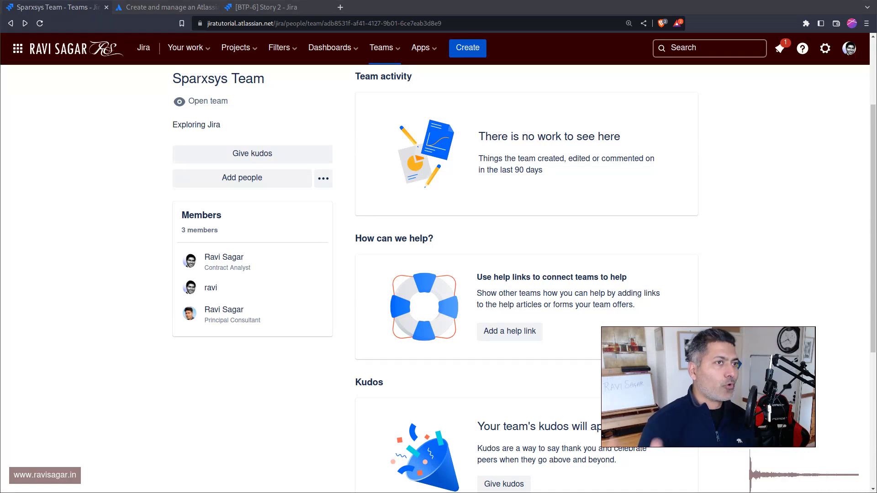
left_click(401, 49)
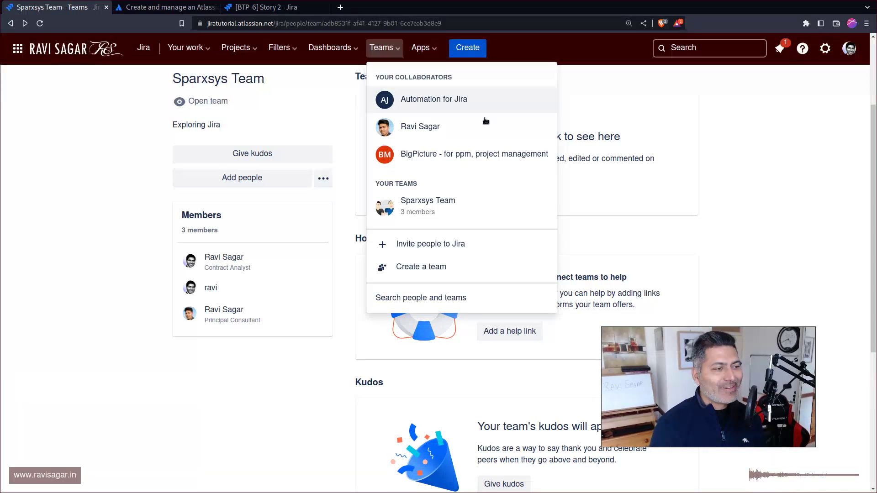
left_click(757, 235)
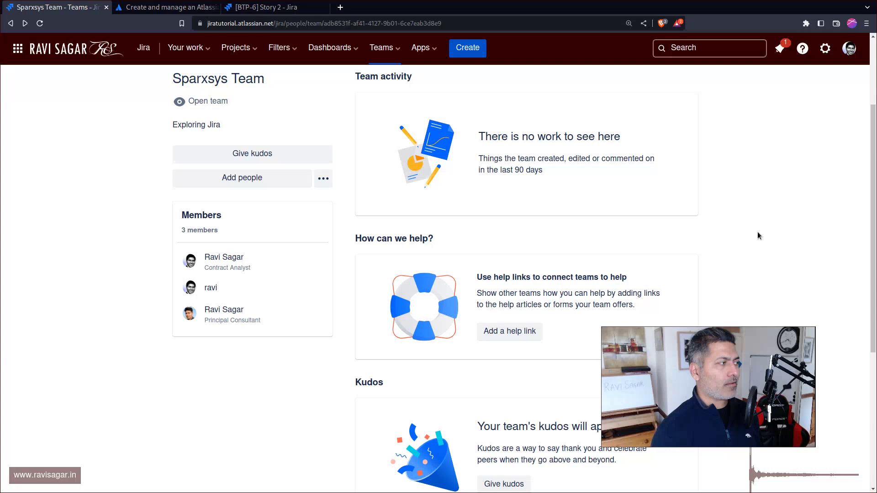
left_click(382, 48)
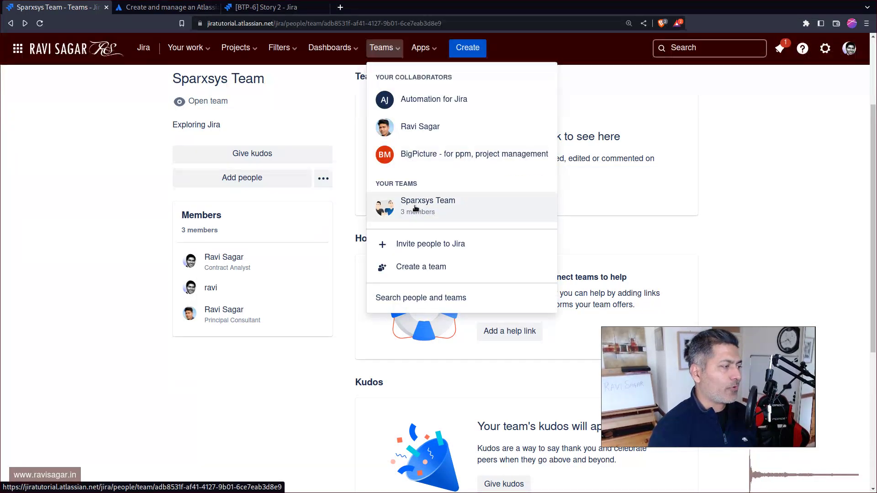
left_click(378, 213)
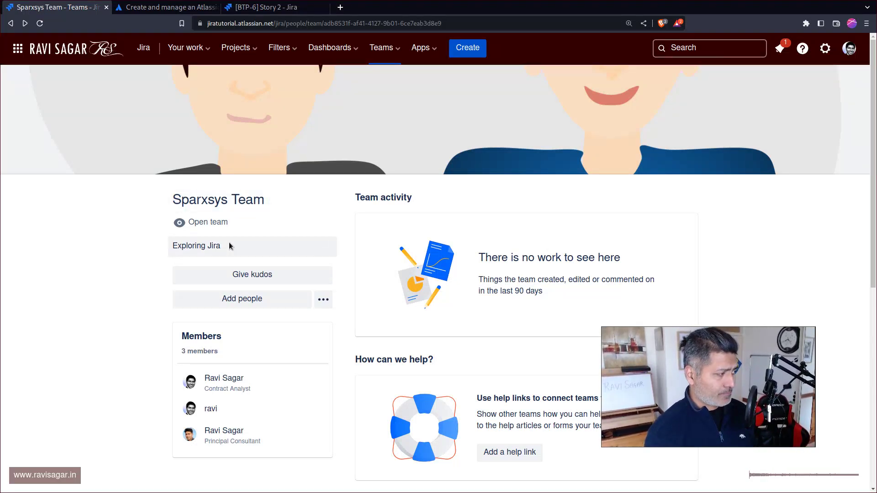
- Preview the team kudos form, then browse the Sparxsys Team page
left_click(268, 273)
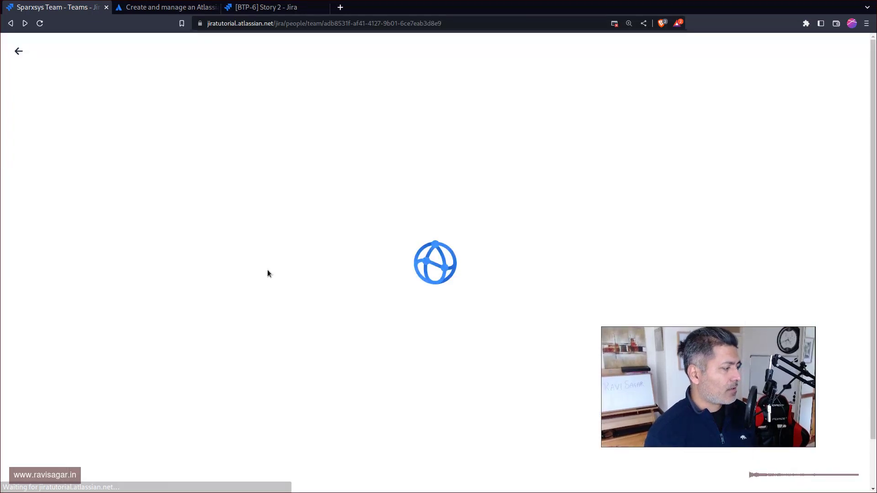
left_click(19, 50)
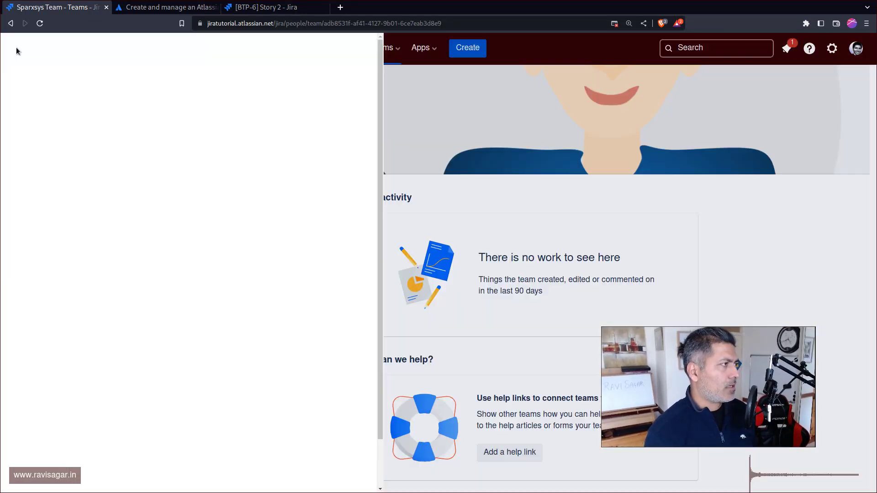
scroll(257, 339, "down", 3)
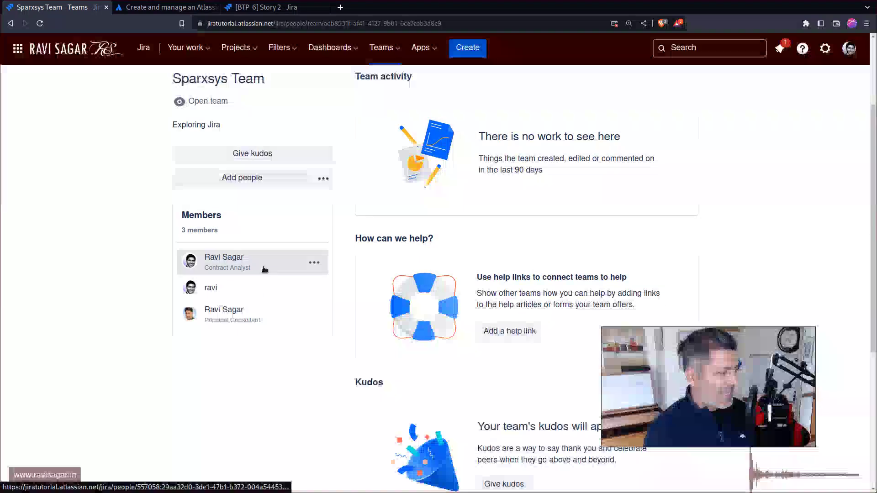
scroll(354, 263, "up", 3)
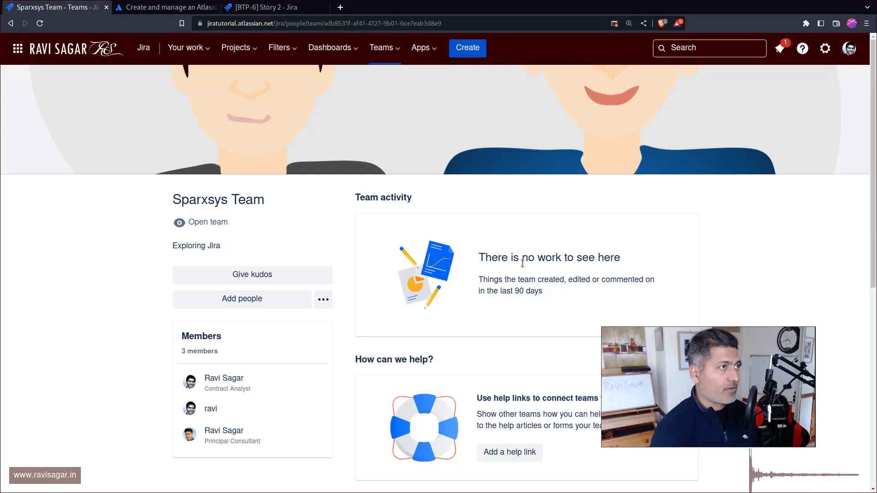
scroll(522, 263, "down", 4)
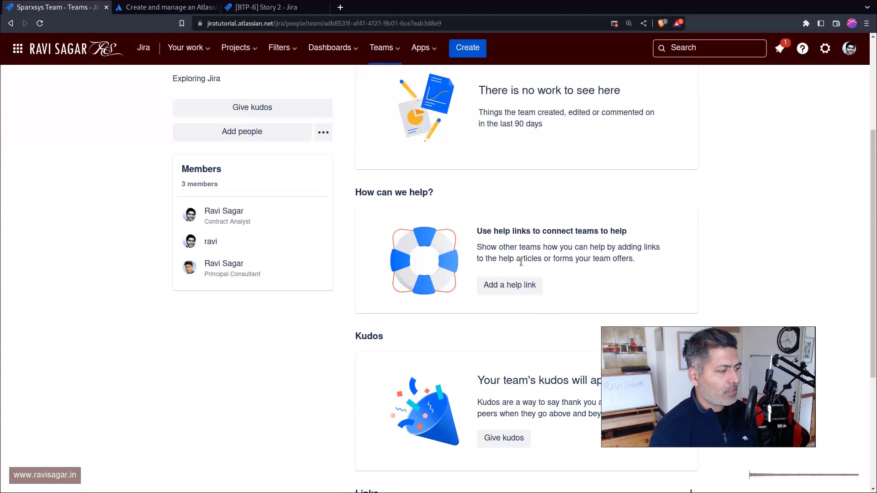
scroll(520, 269, "down", 3)
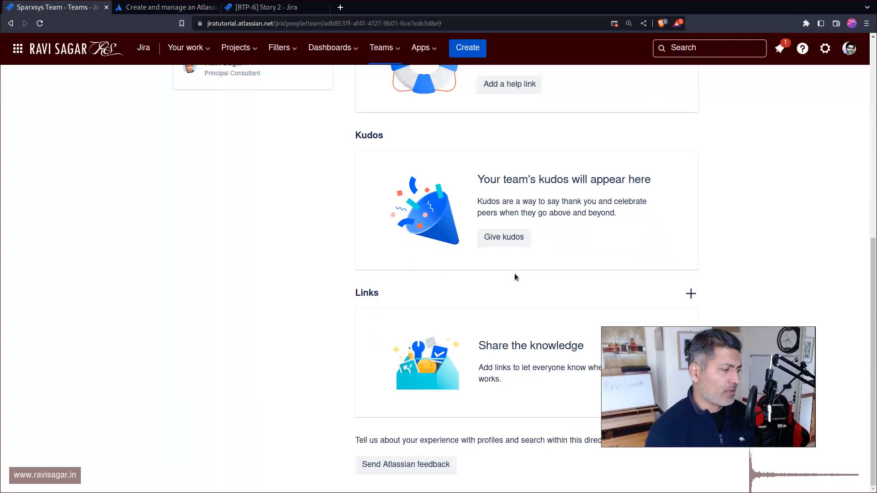
scroll(515, 275, "up", 6)
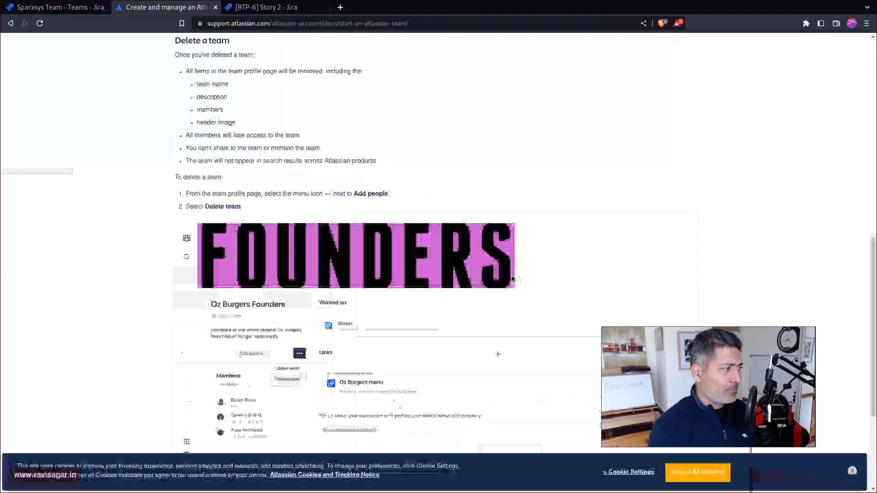
scroll(423, 155, "up", 15)
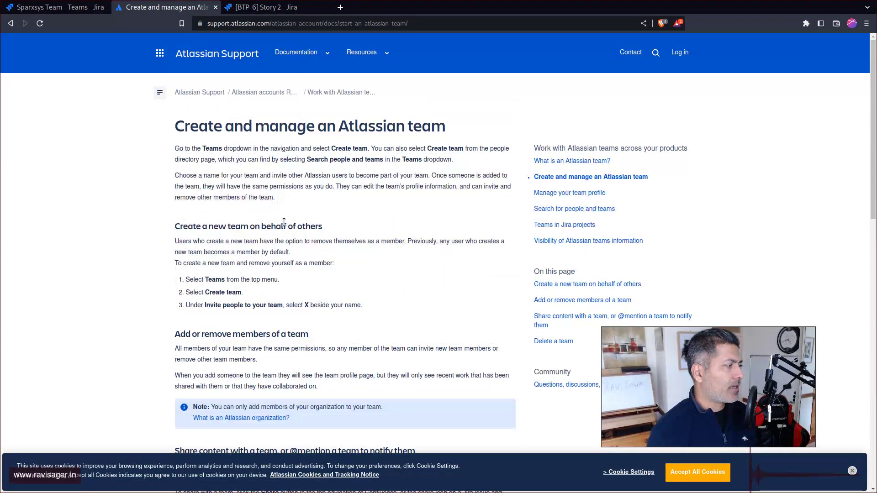
- Highlight the article's heading on sharing with a team, zoom to 125%, then go to BTP-6 Story 2
left_click_drag(287, 226, 252, 223)
scroll(305, 231, "down", 5)
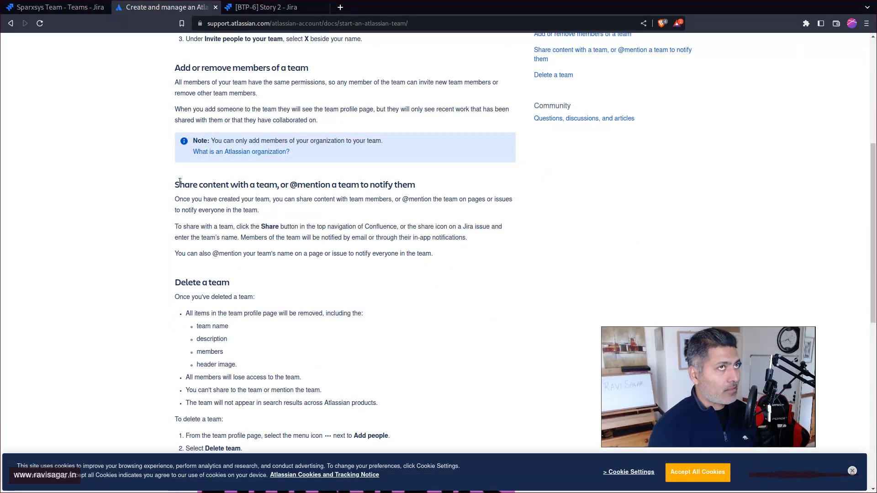
left_click_drag(174, 179, 415, 185)
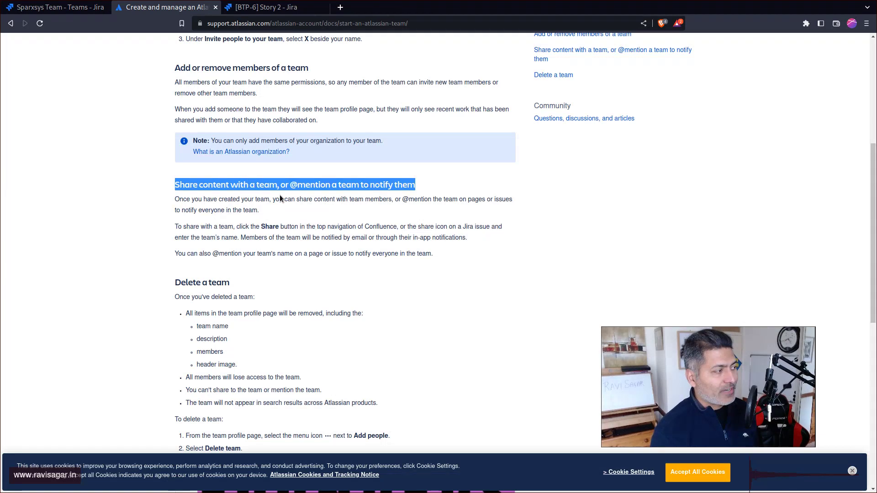
left_click(281, 199)
key("ctrl+plus")
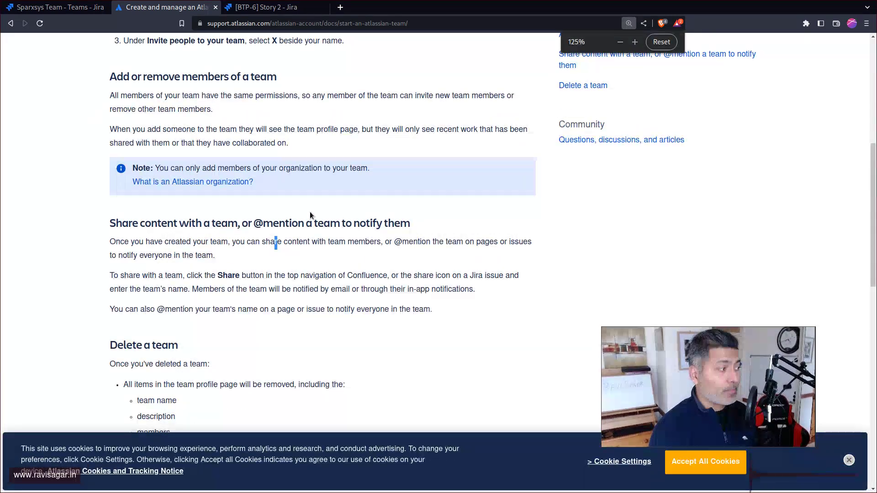
scroll(329, 268, "down", 3)
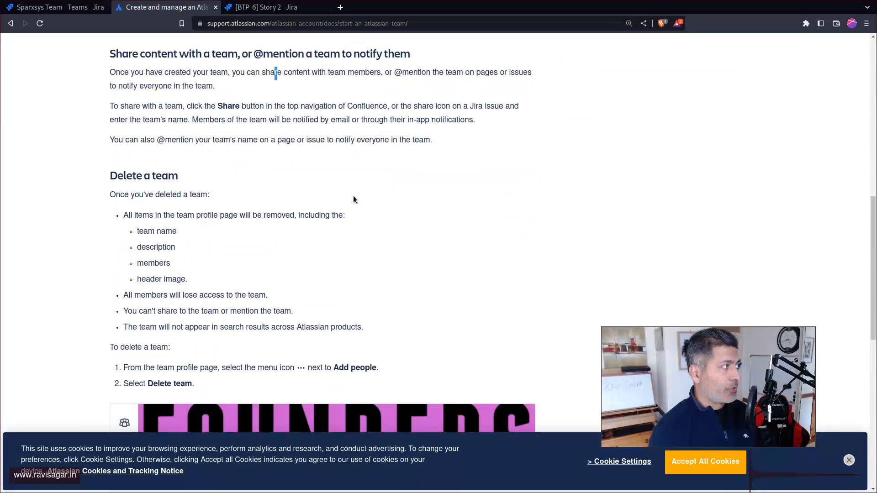
key("ctrl+Tab")
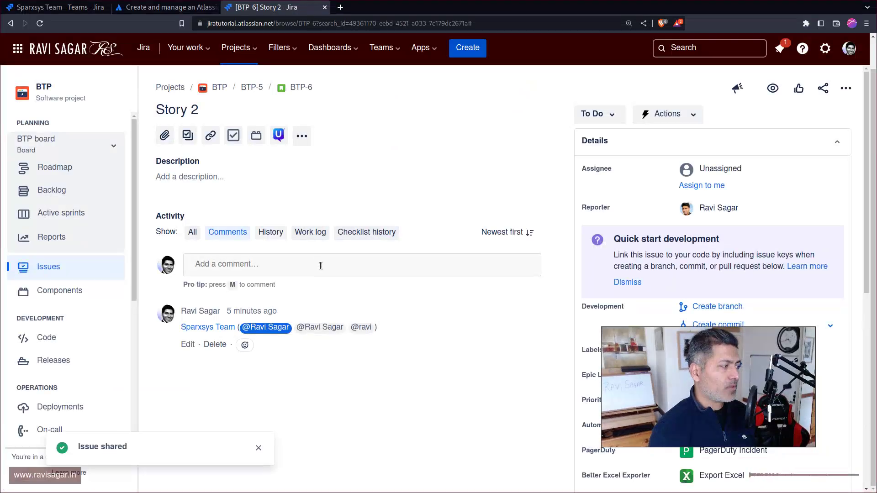
left_click(320, 265)
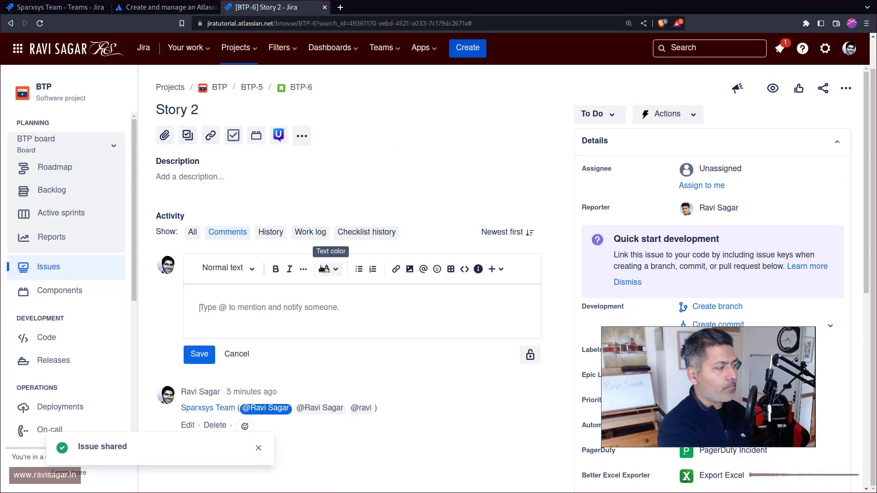
type("@spar")
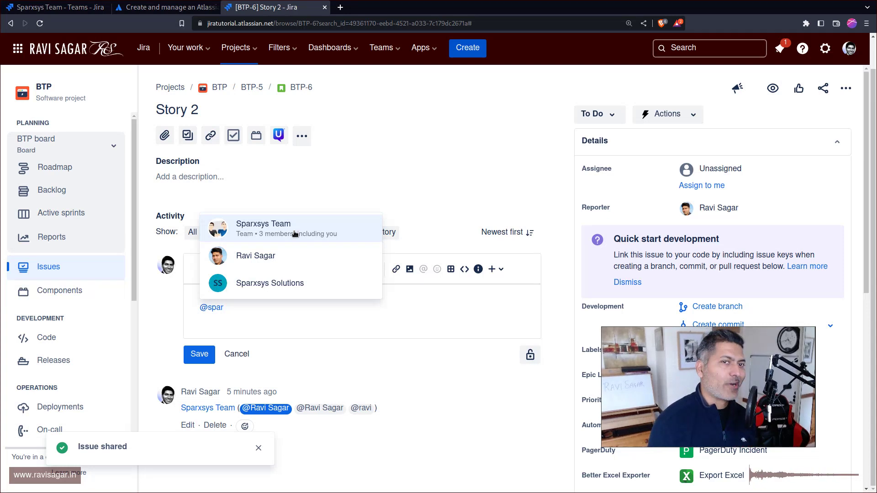
left_click(295, 234)
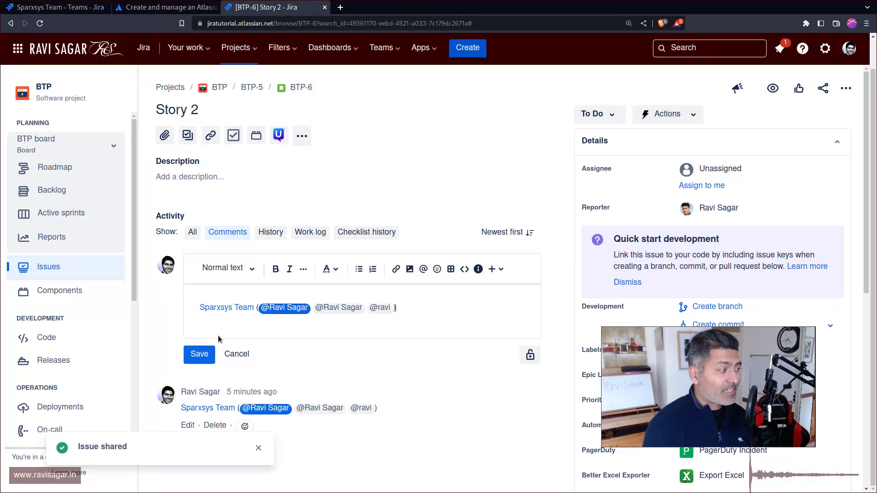
type("could yo")
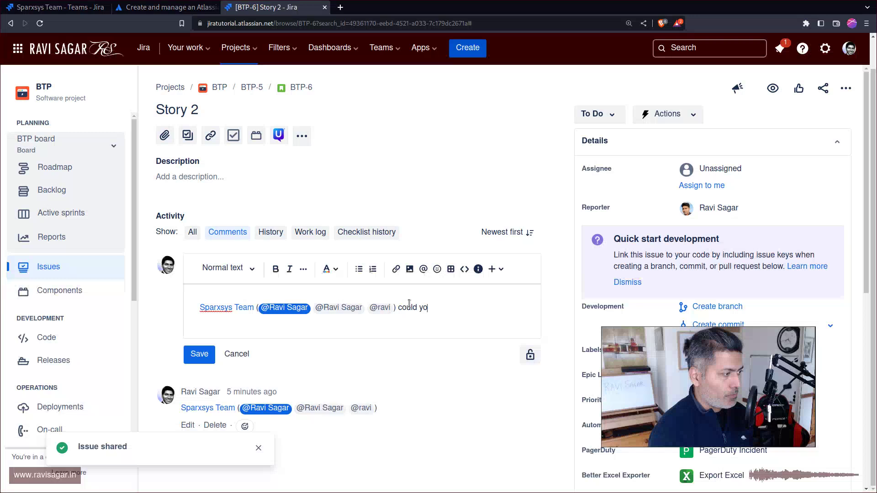
type("u please check this")
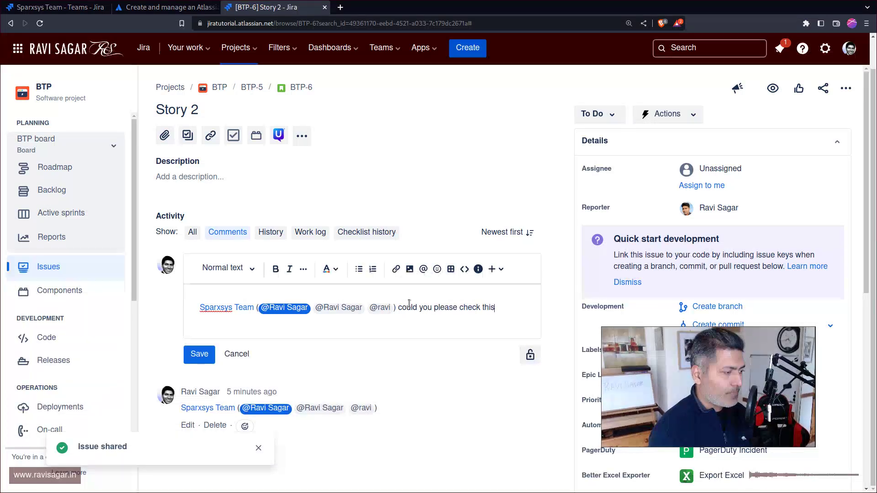
type("?")
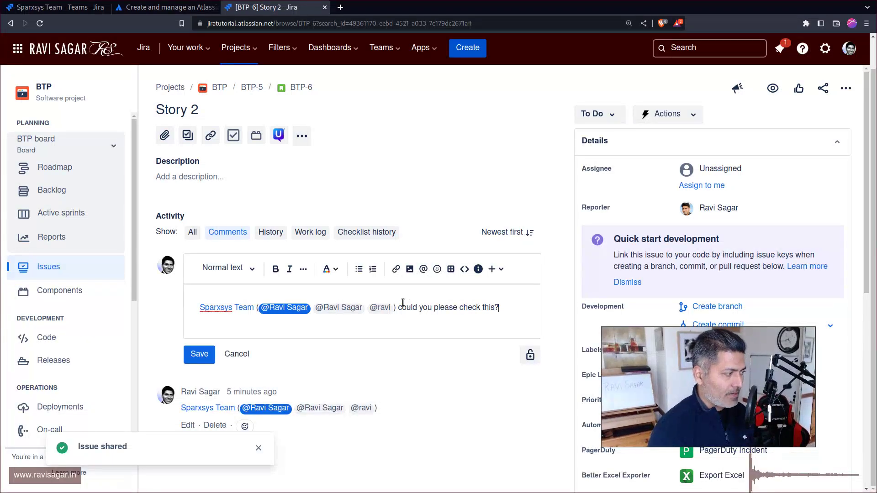
left_click(197, 357)
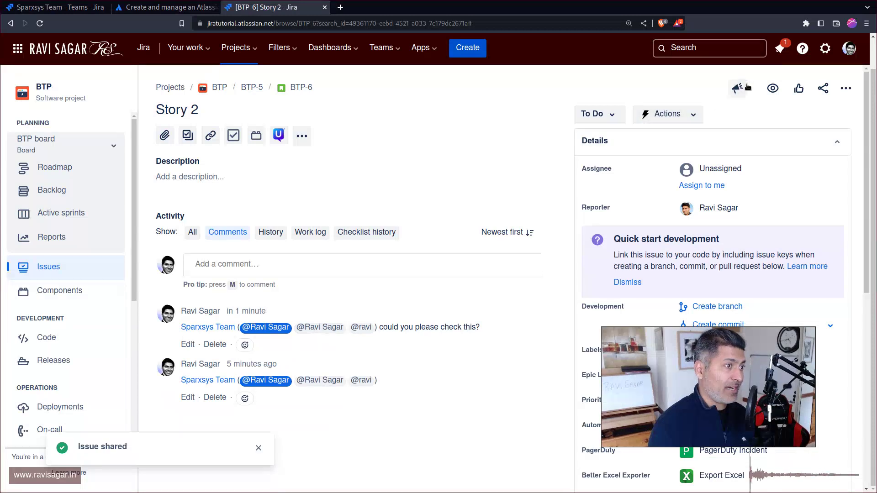
left_click(772, 89)
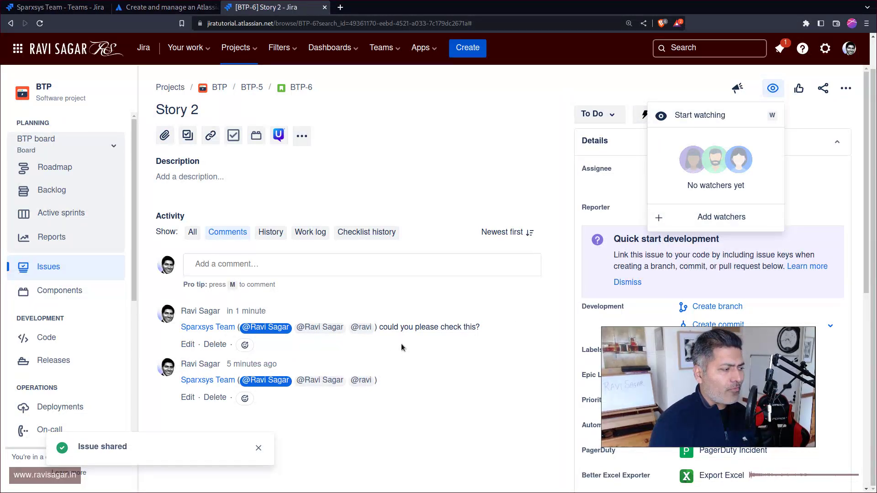
left_click(696, 222)
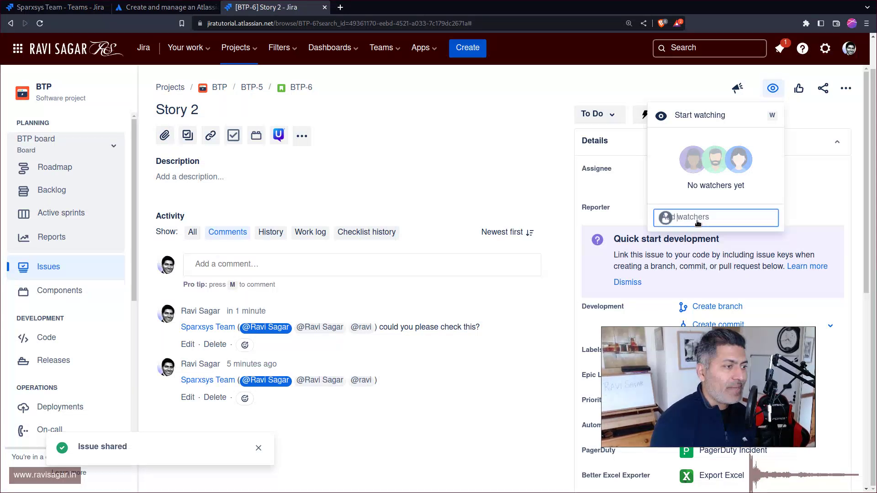
type("spar")
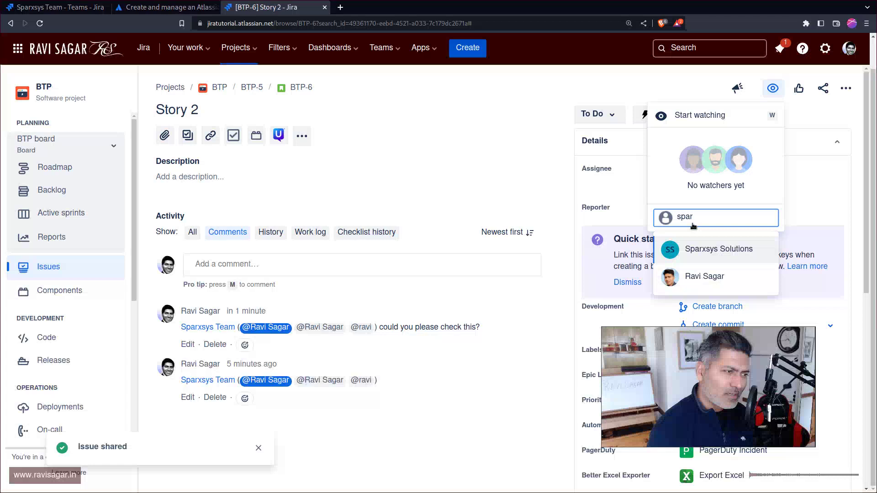
type("x")
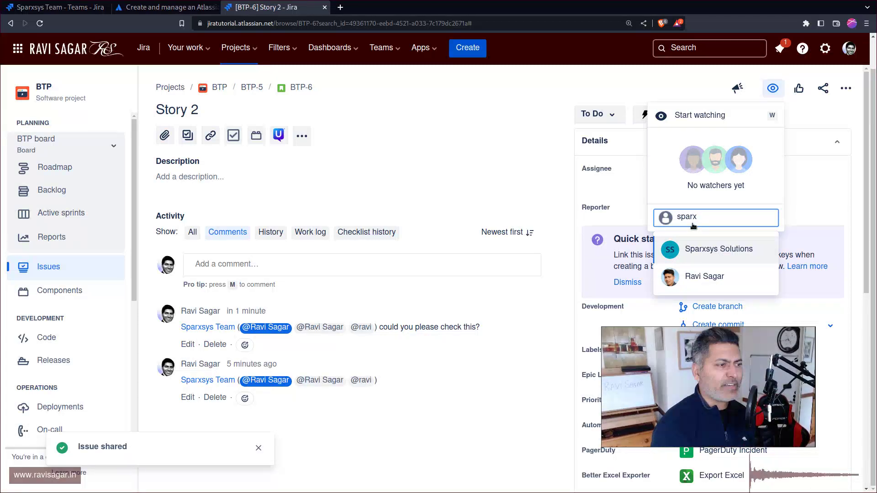
key("BackSpace")
key("BackSpace")
key("BackSpace")
key("BackSpace")
key("BackSpace")
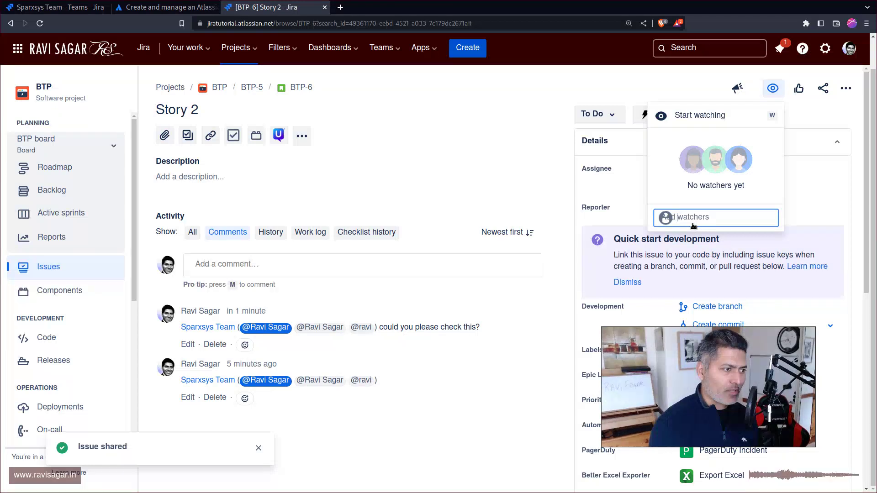
left_click(574, 100)
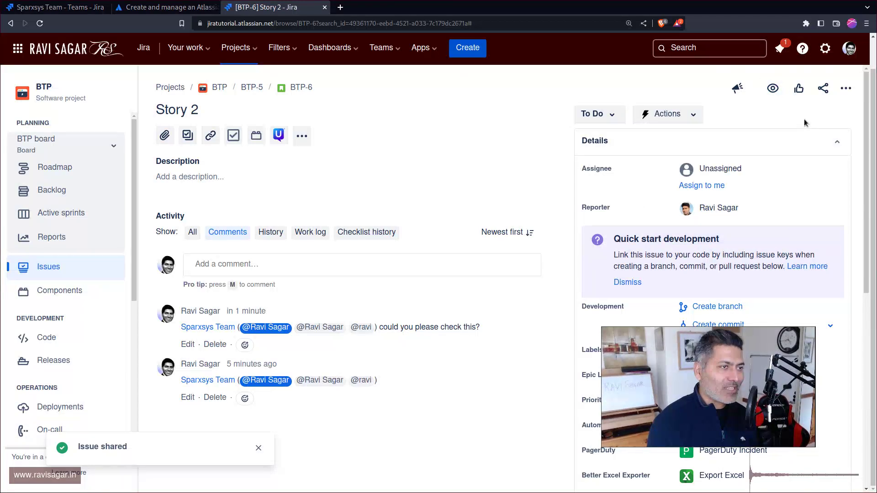
- Share Story 2 with Sparxsys Team with the message 'Please check'
left_click(817, 91)
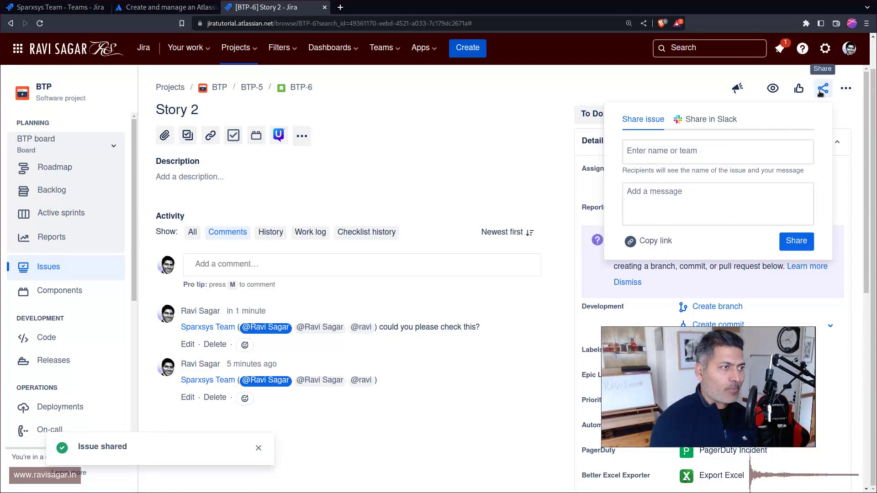
left_click(704, 157)
type("spar")
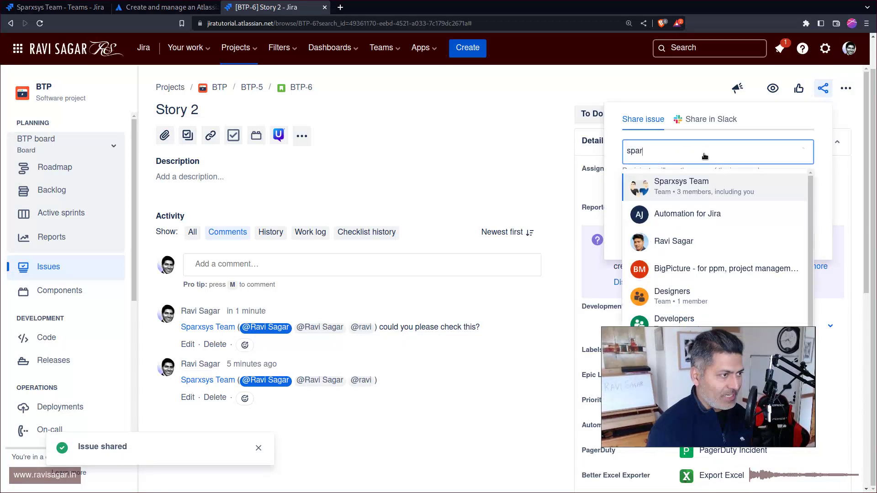
left_click(689, 194)
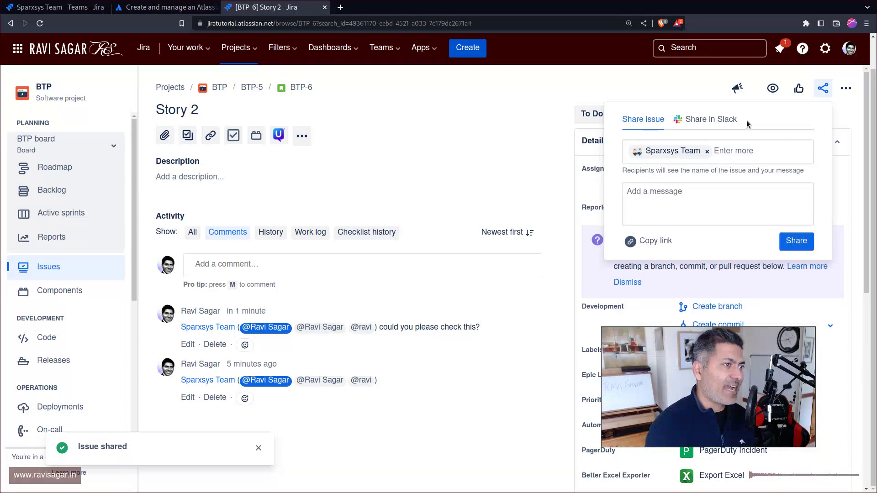
left_click(731, 121)
left_click(639, 120)
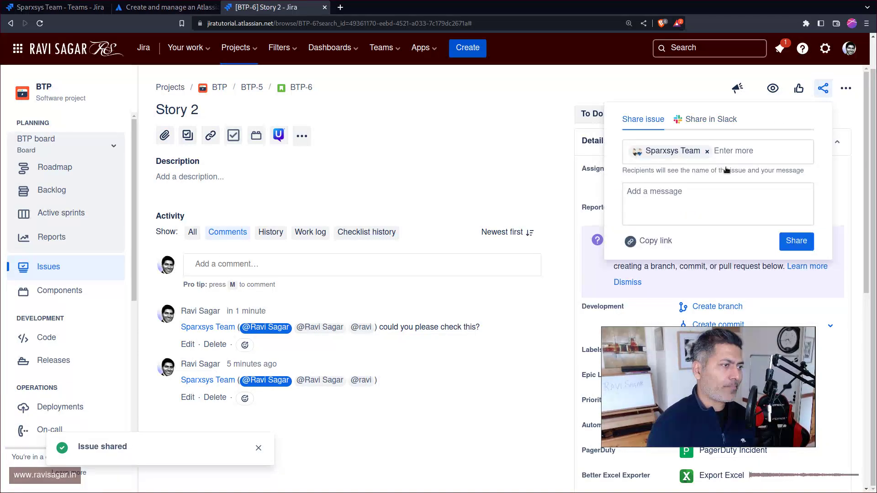
left_click(726, 207)
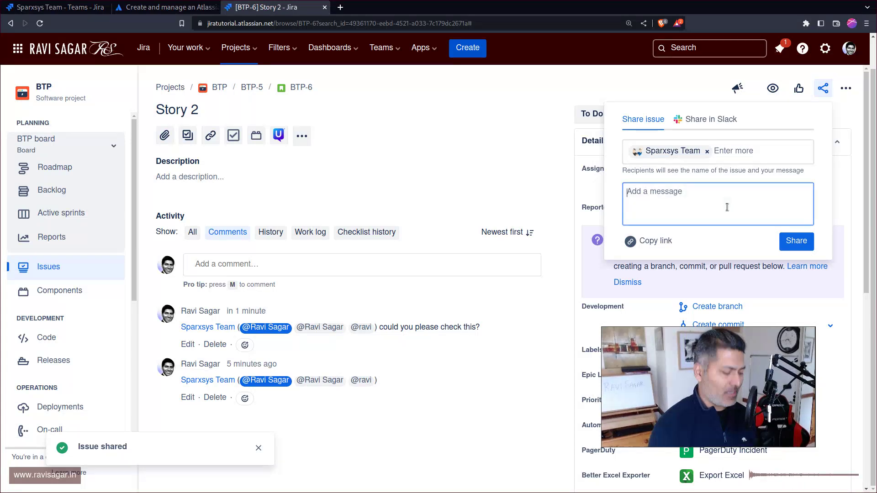
type("Please check")
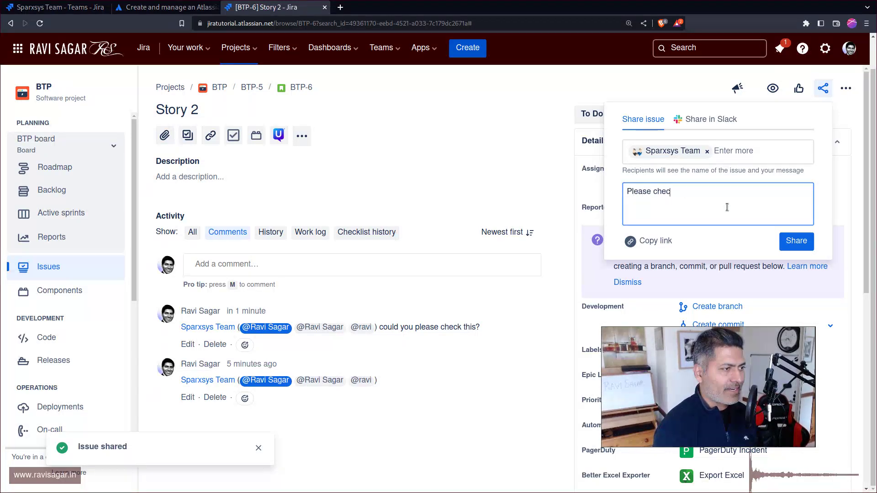
left_click(804, 241)
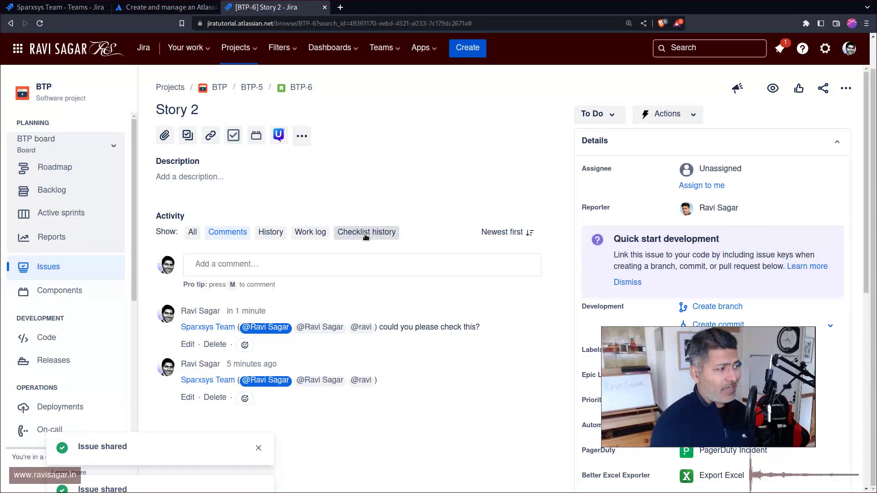
- Return to the Atlassian team documentation and go back to the top of the article
key("ctrl+shift+Tab")
scroll(371, 253, "down", 9)
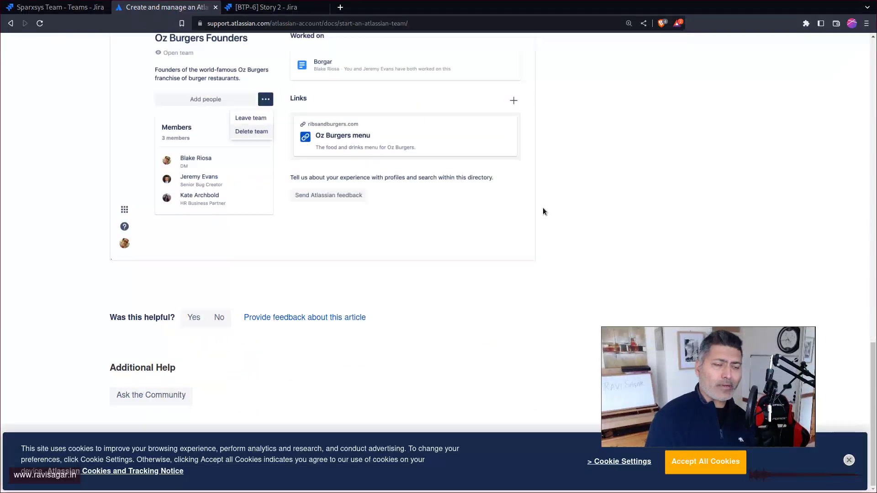
key("Home")
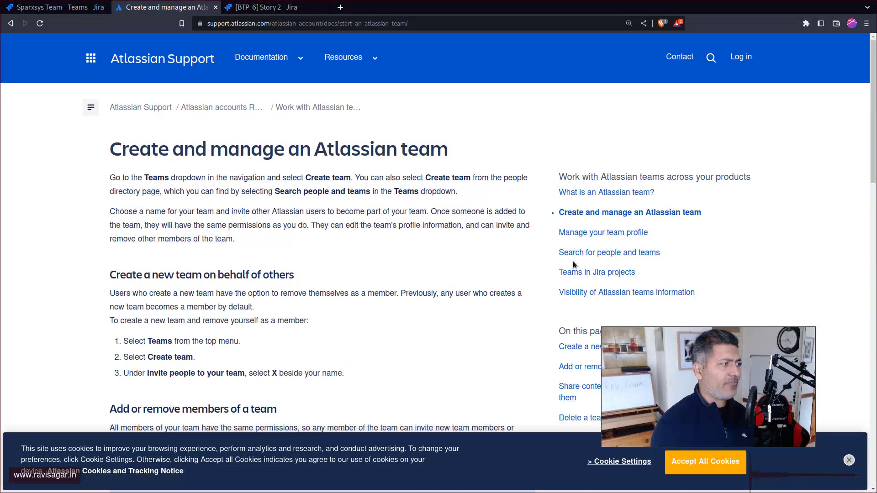
key("ctrl+shift+Tab")
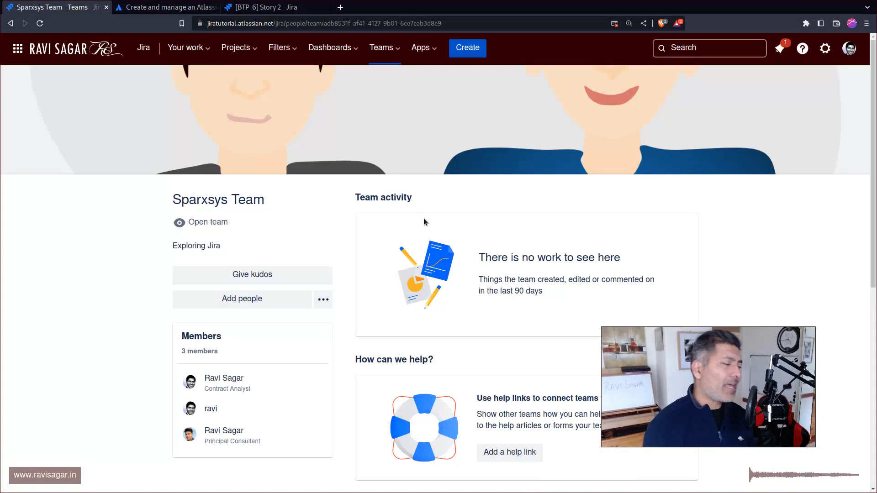
left_click(383, 47)
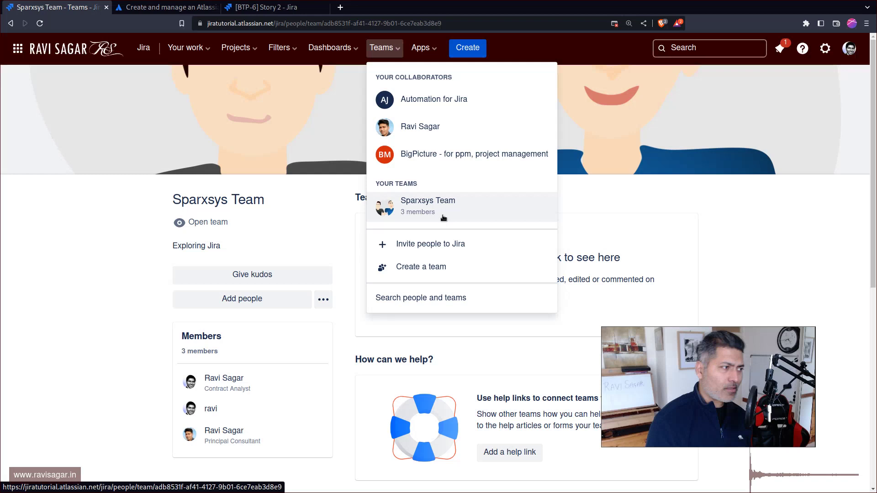
left_click(738, 246)
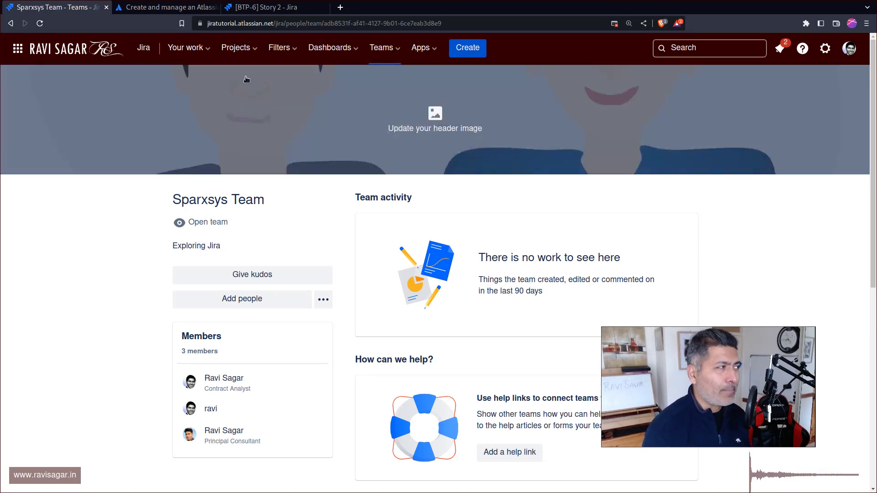
- Open Project settings > People for Company Managed SCRUM Project (SSP)
left_click(236, 48)
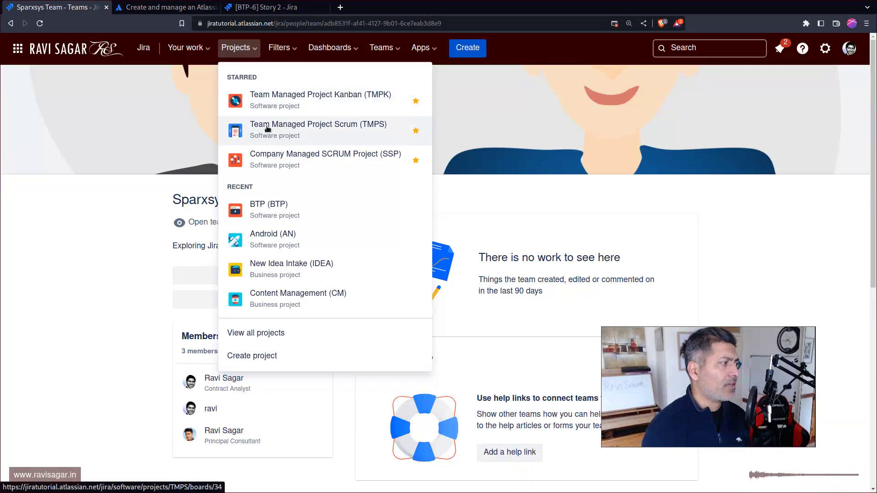
left_click(293, 156)
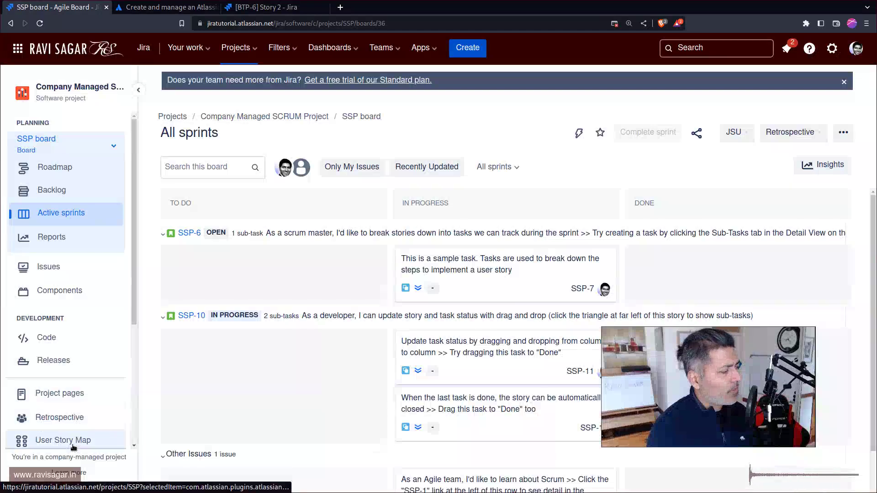
scroll(95, 386, "down", 4)
scroll(95, 386, "down", 2)
left_click(51, 432)
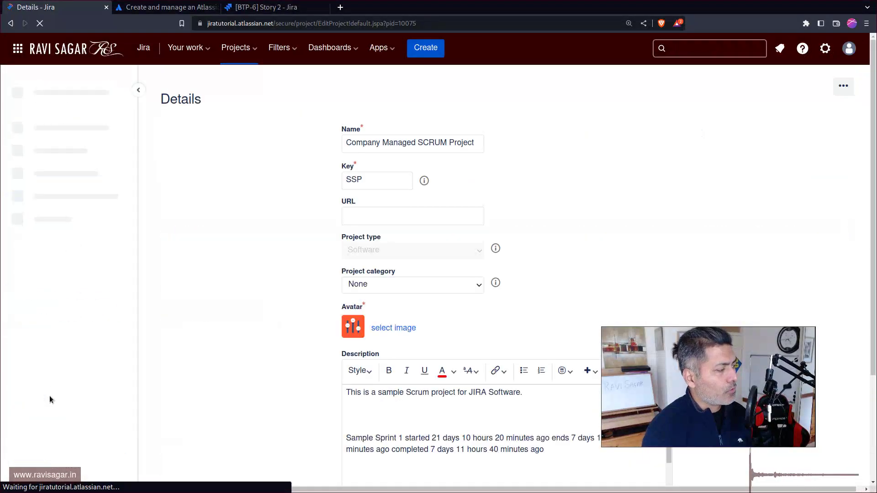
left_click(55, 231)
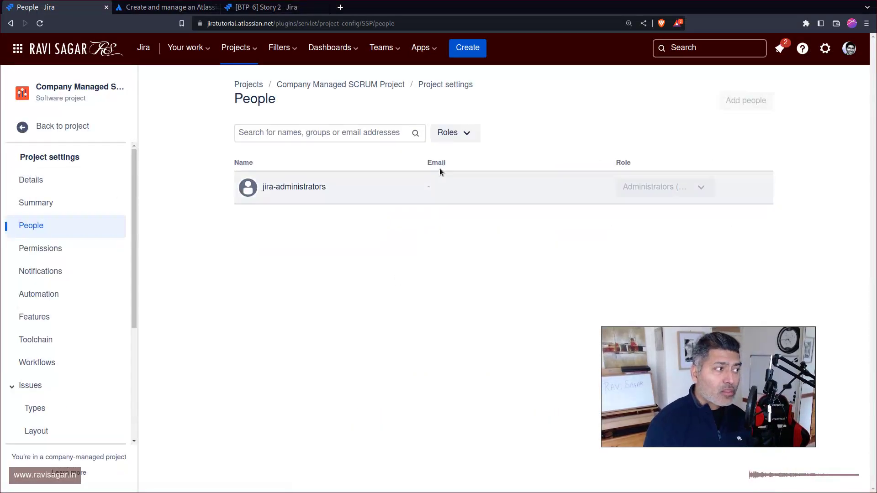
mouse_move(744, 100)
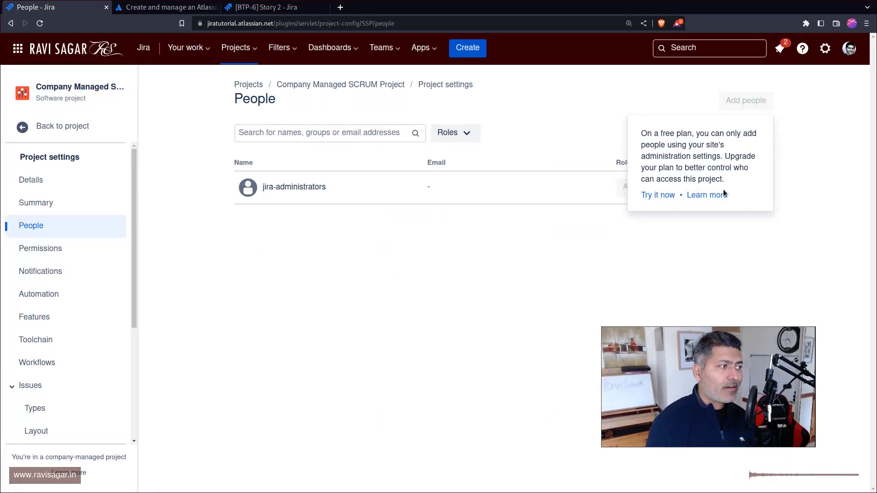
left_click(395, 133)
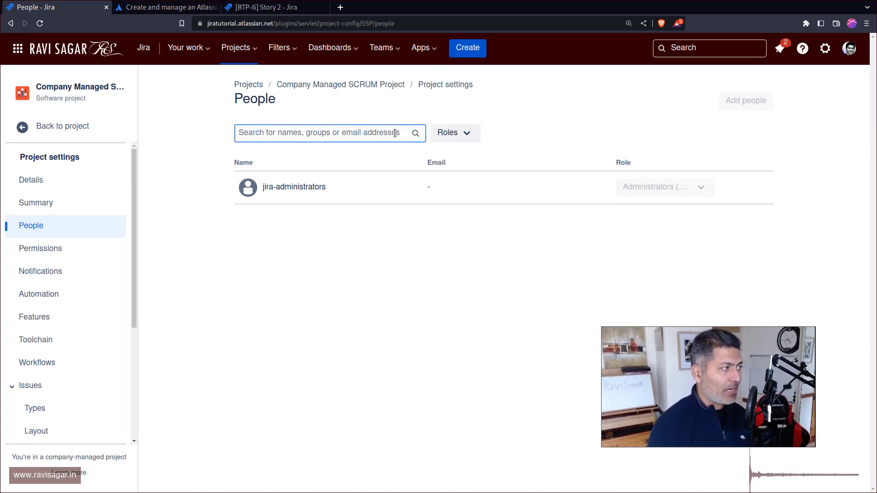
type("spar")
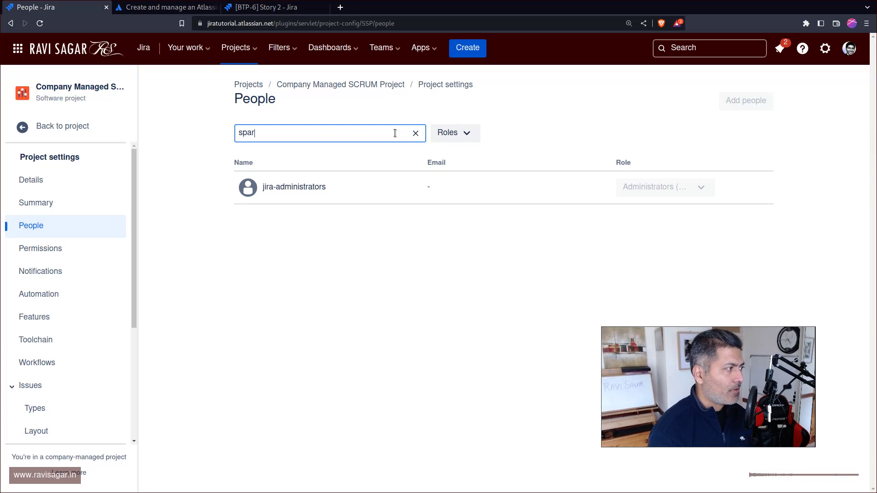
type("c")
key("BackSpace")
key("BackSpace")
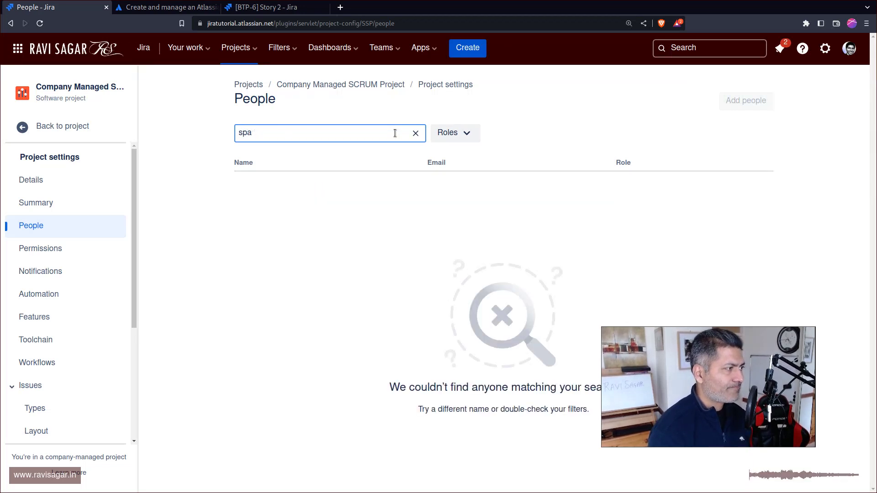
key("BackSpace")
key("BackSpace")
key("BackSpace")
mouse_move(746, 102)
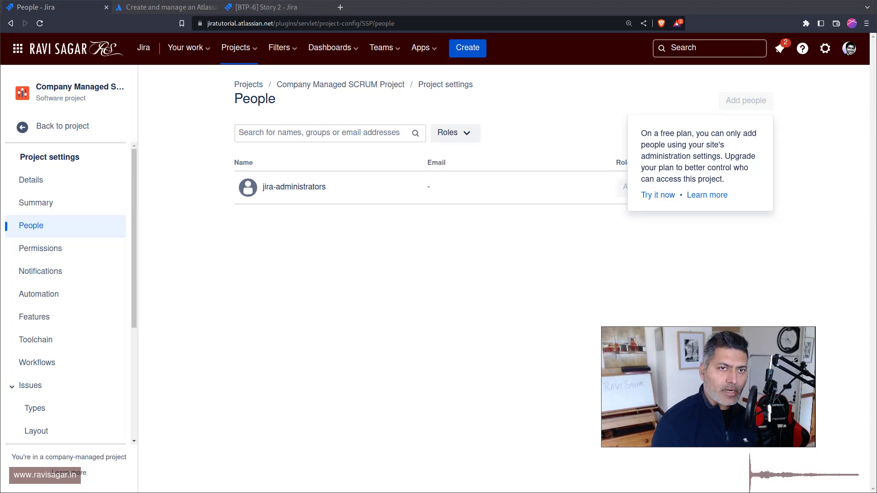
key("alt+Tab")
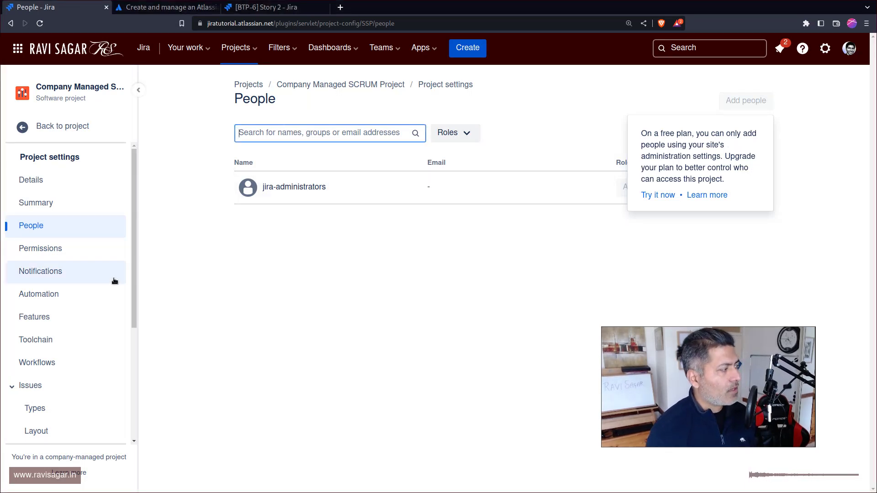
key("alt+Tab")
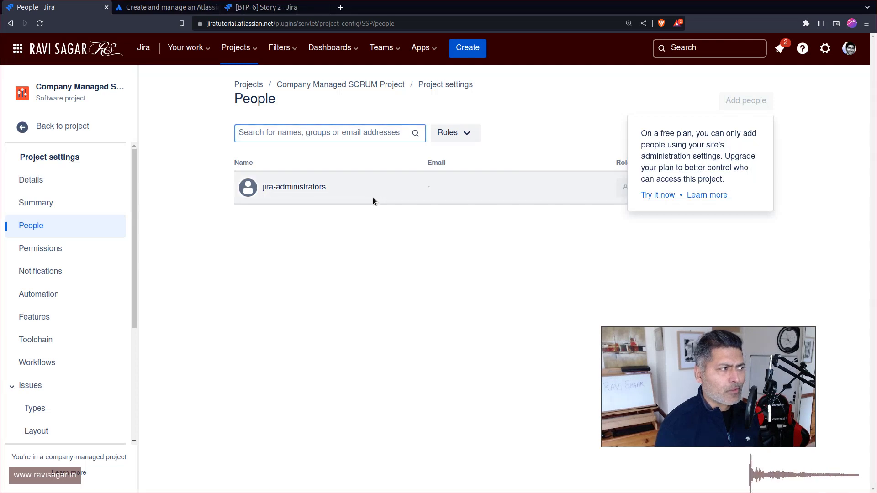
- Open the Sparxsys Team profile from Your teams in the Teams menu
left_click(397, 55)
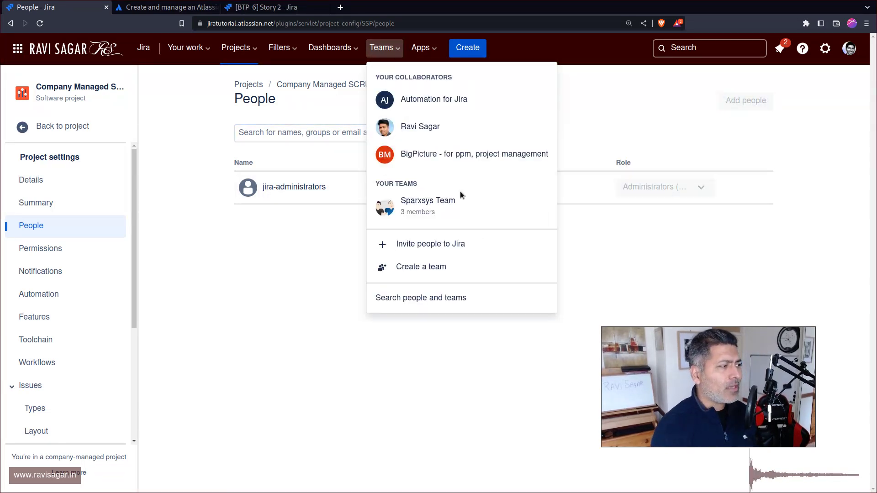
left_click(438, 208)
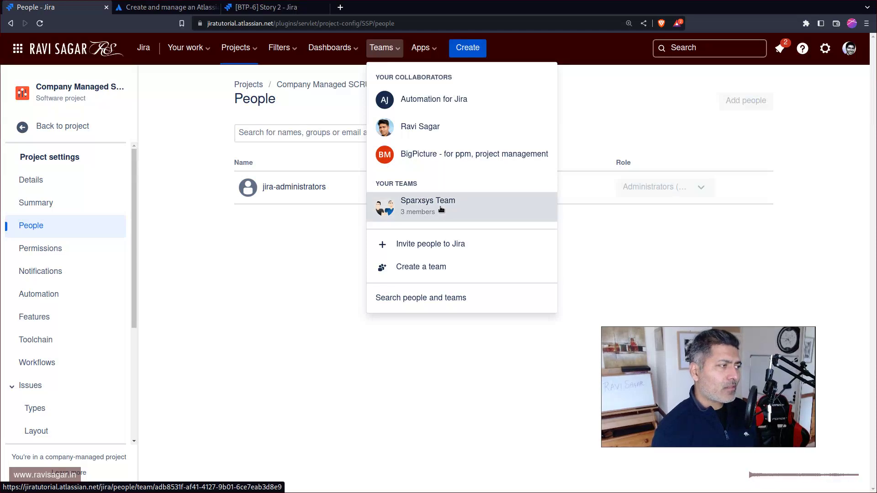